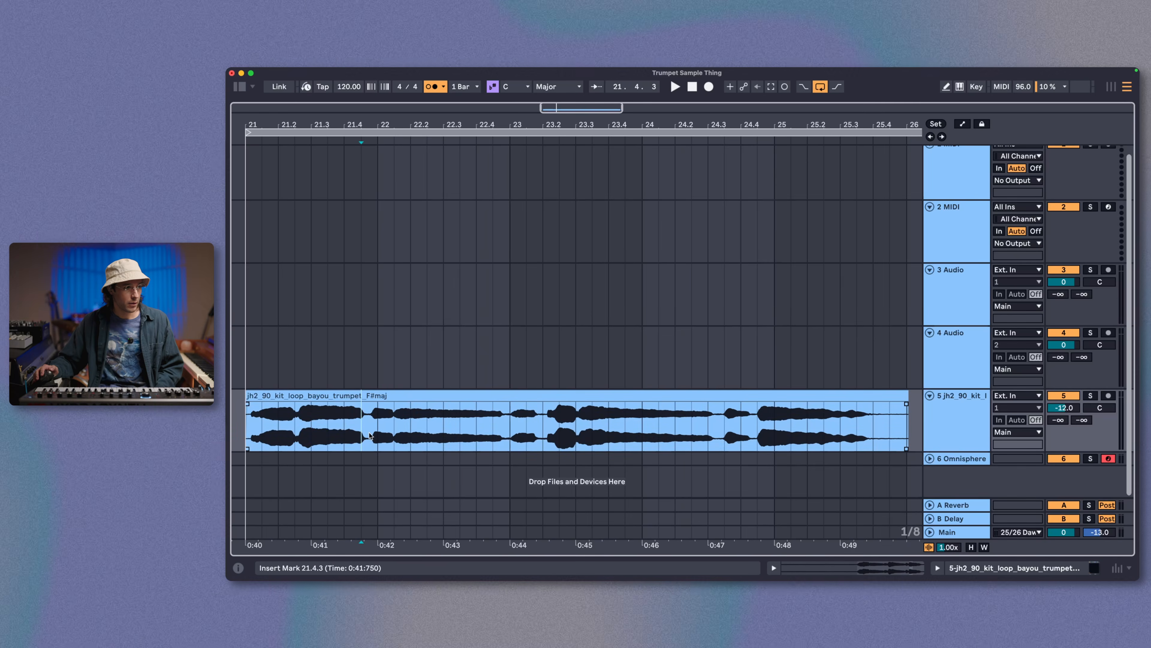
Split the trumpet clip at 21.4.3 and move the remainder to 23.3.1
key("super+e")
left_click_drag(370, 435, 584, 435)
left_click(418, 420)
Duplicate the first trumpet chop so the copy starts at bar 22, and play back both chops
left_click_drag(356, 389, 371, 396)
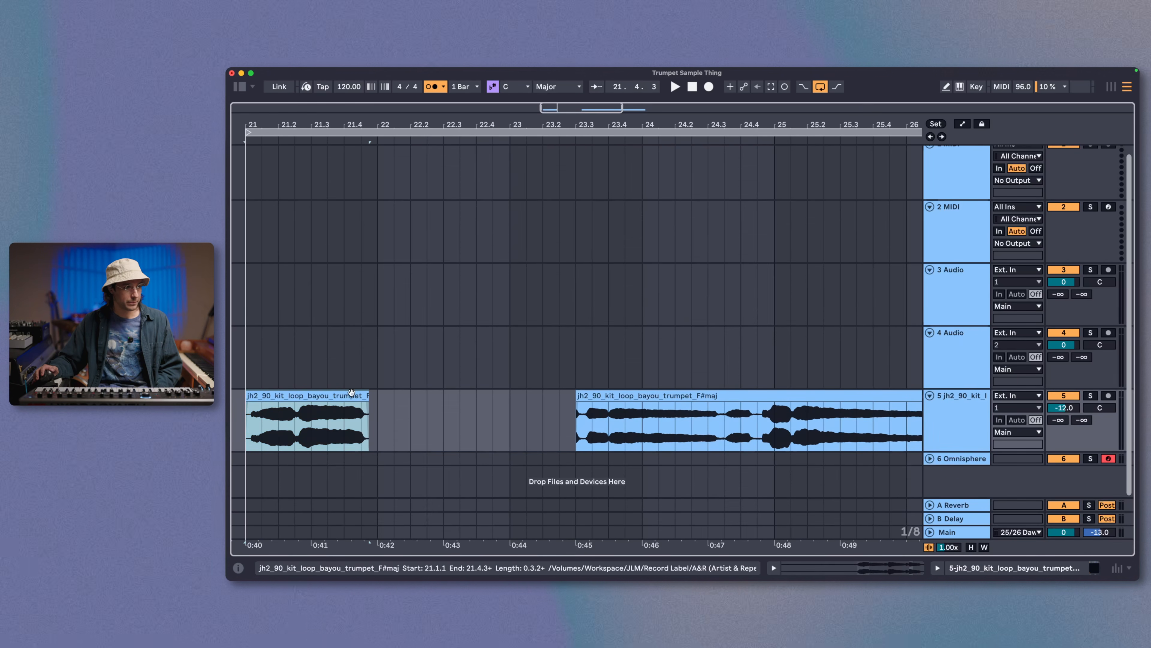
key("super+d")
left_click(325, 393)
key("space")
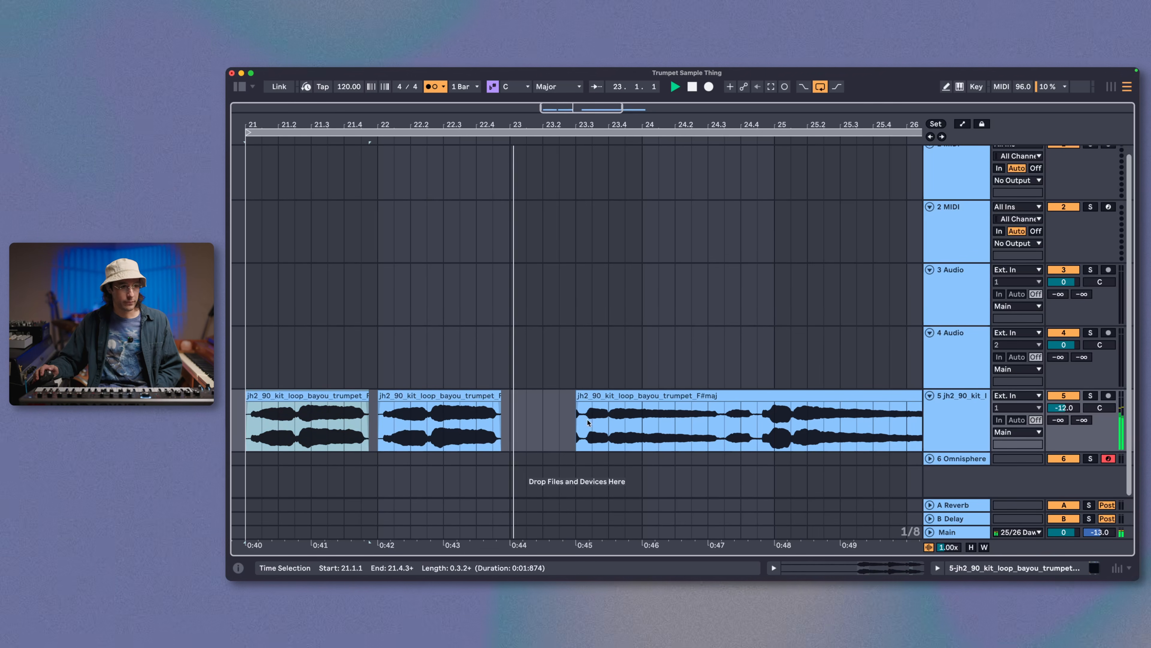
Split the remaining trumpet clip at 24.3.3 and move its first piece back to bar 23, closer to the duplicated chop
left_click(724, 429)
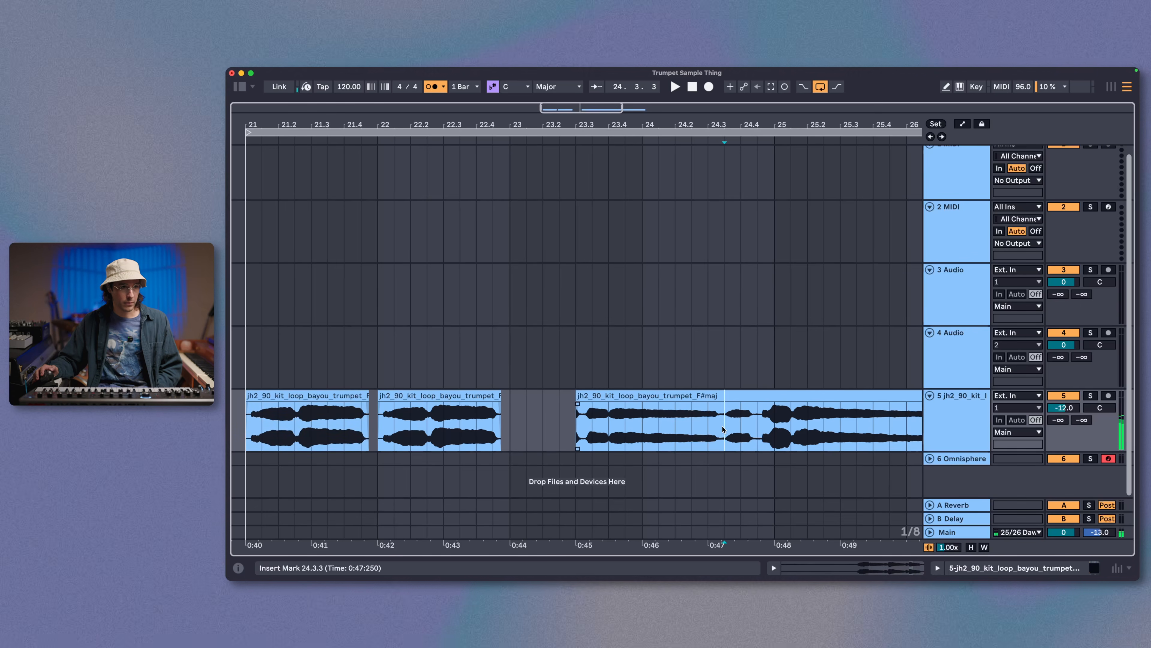
key("super+e")
left_click_drag(682, 396, 648, 395)
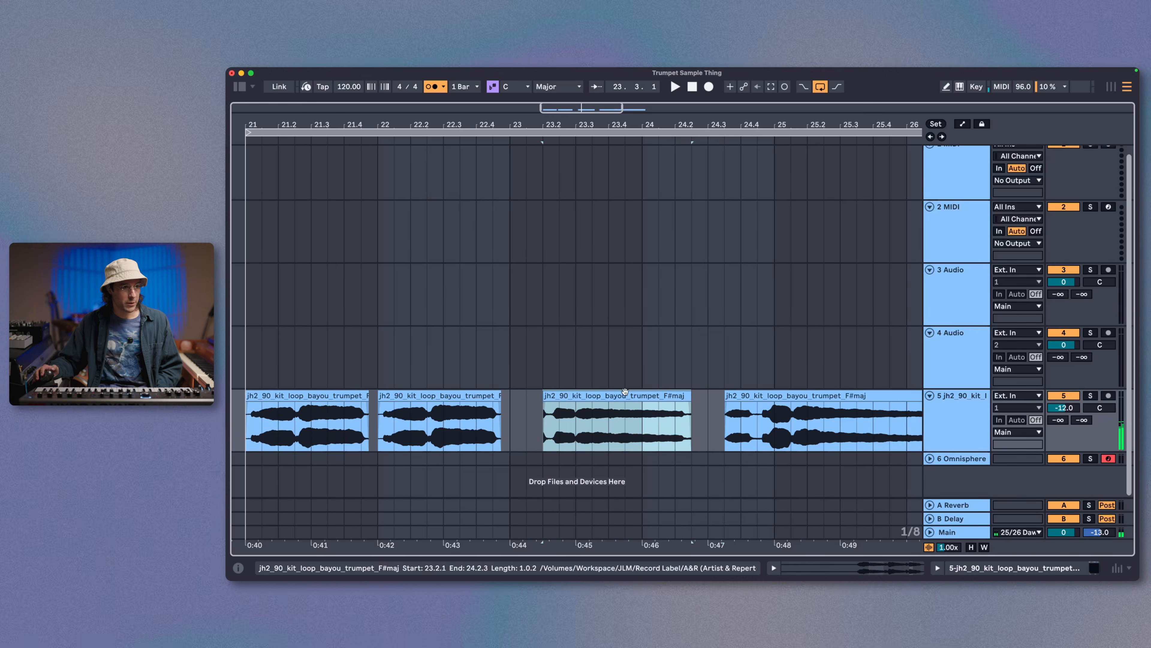
left_click_drag(545, 393, 509, 393)
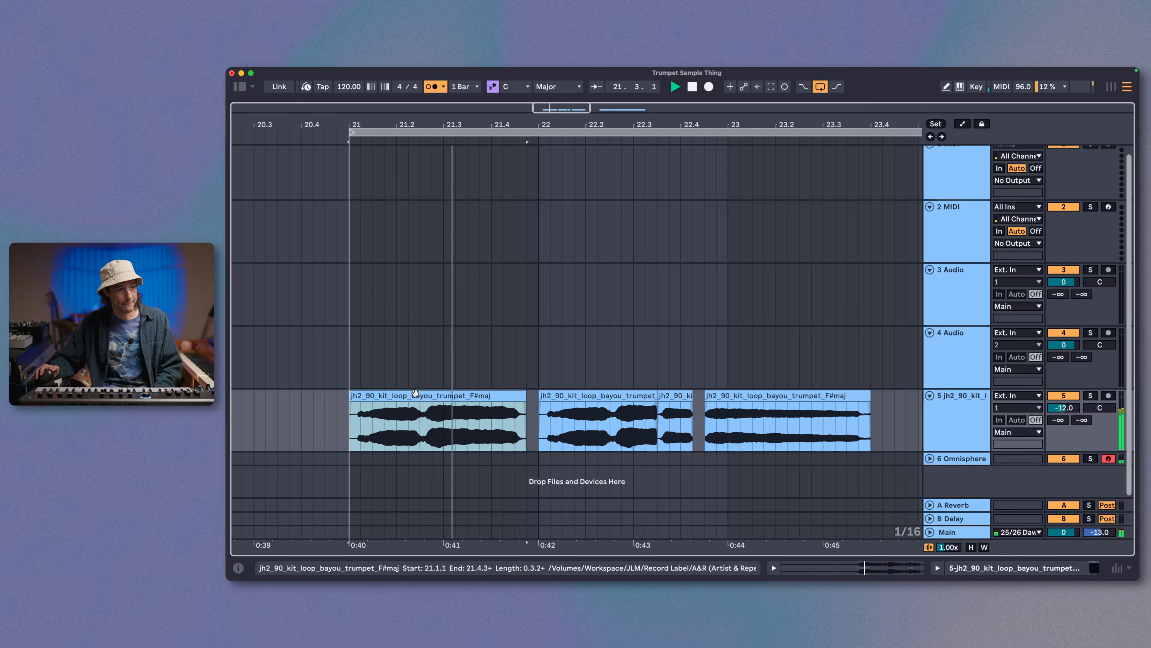
Play the chops through and split the last trumpet clip at 26.2.1
left_click(444, 411)
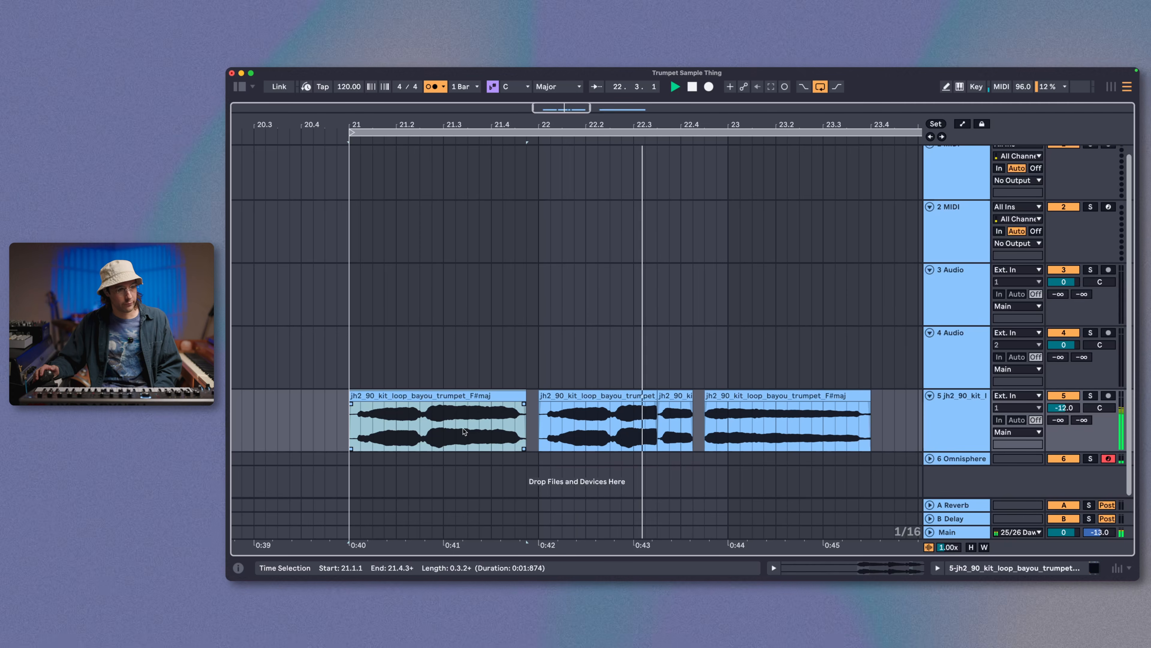
left_click_drag(681, 126, 365, 126)
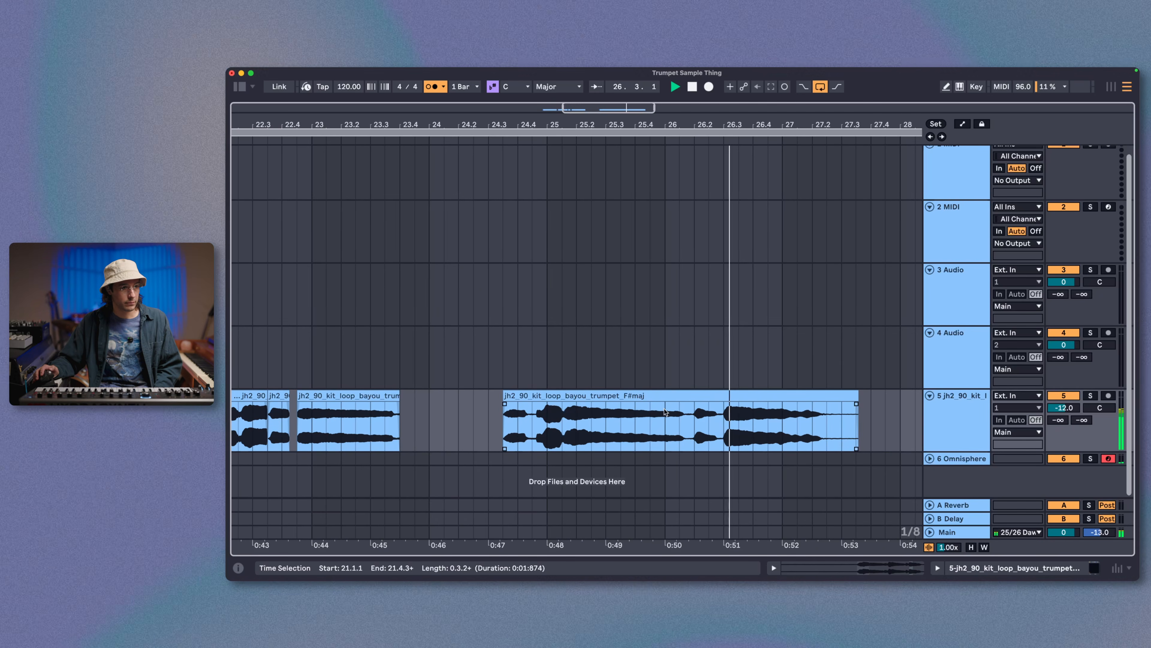
key("space")
left_click(689, 433)
key("super+e")
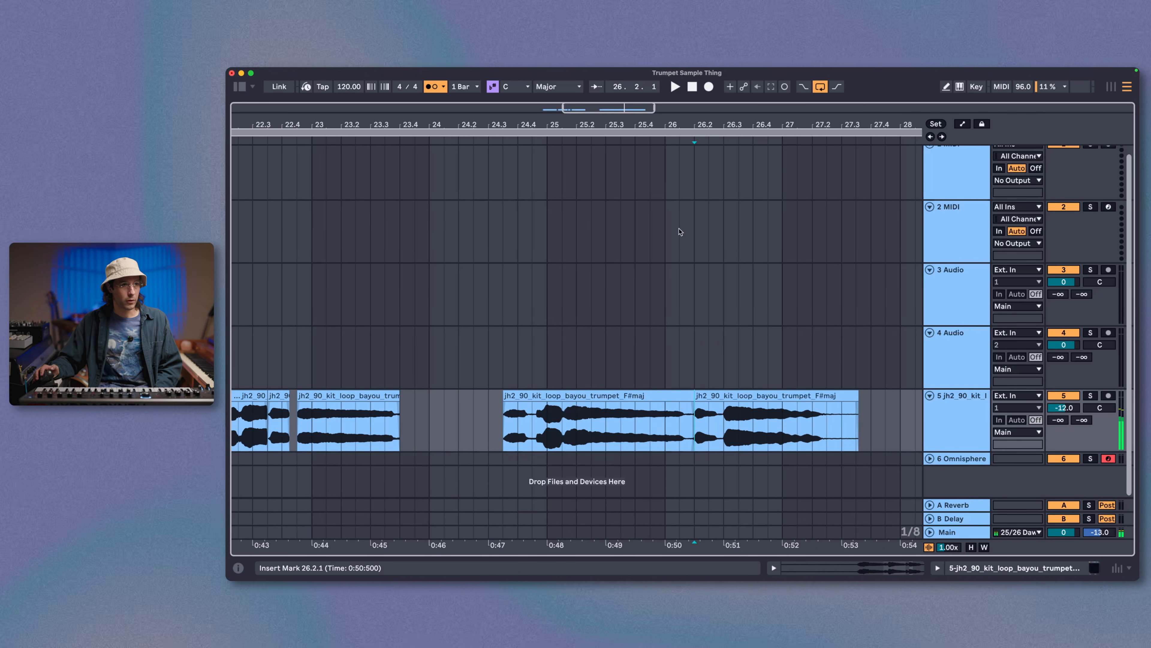
Move the longer split piece further along the timeline and place the shorter phrase in the second half of bar 24
left_click_drag(699, 125, 587, 97)
left_click_drag(574, 396, 868, 414)
left_click_drag(643, 406, 536, 401)
left_click_drag(501, 124, 731, 139)
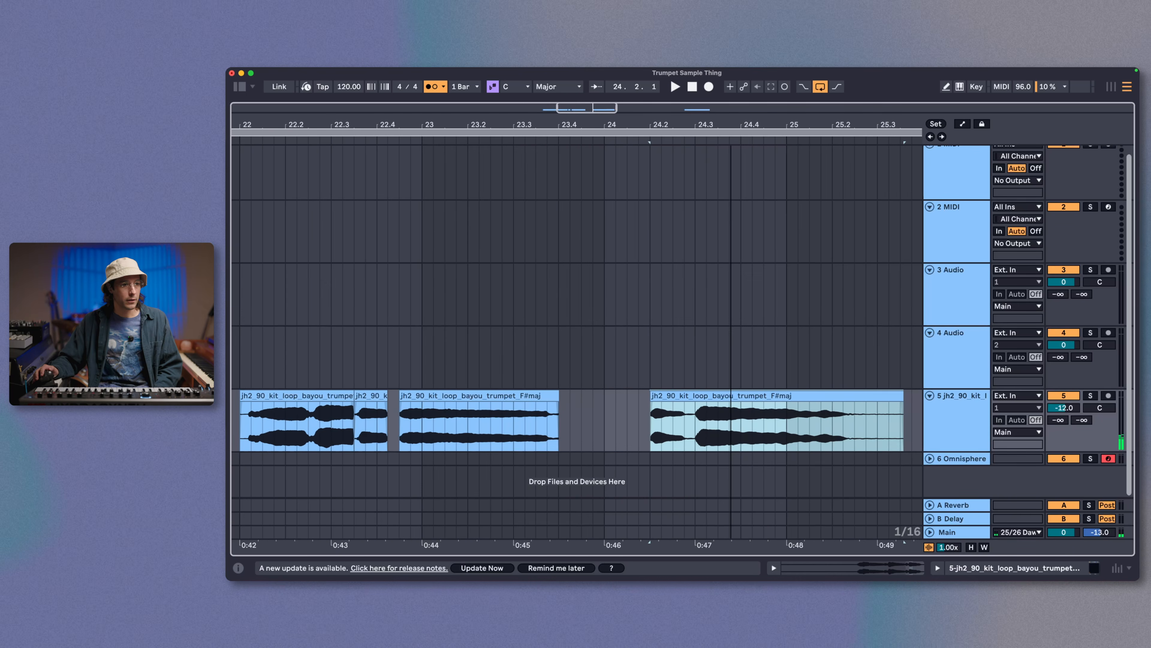
left_click_drag(689, 397, 766, 406)
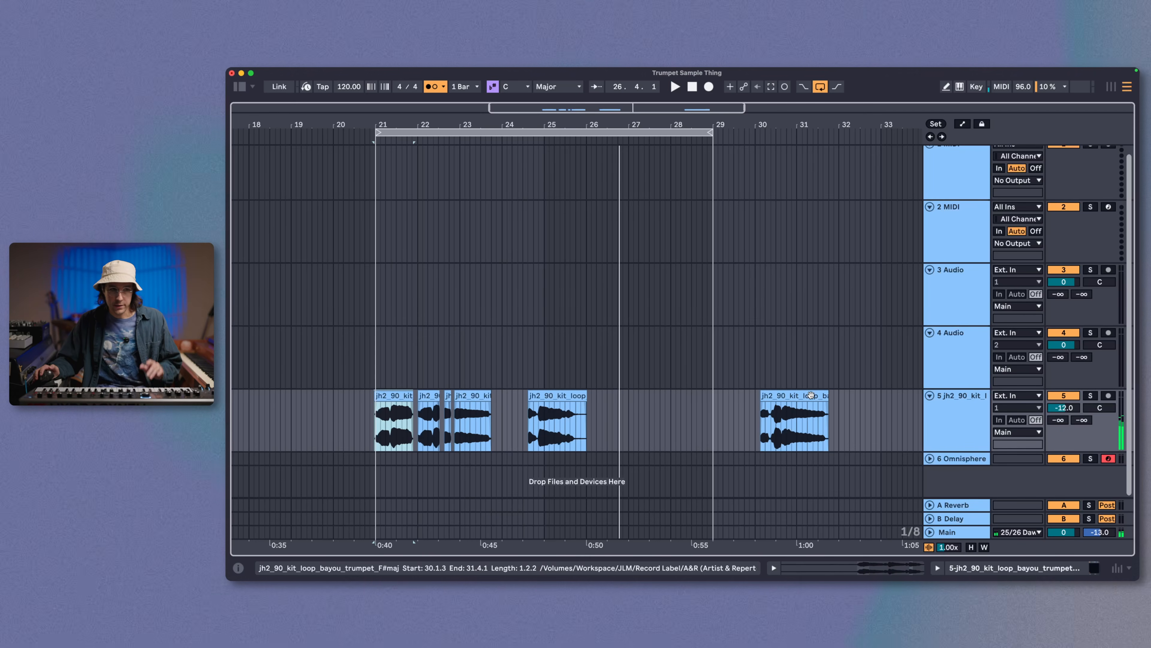
Bring the last trumpet piece back into the loop range, audition it at 25.4.3, and shift it later to leave a gap
left_click_drag(811, 395, 680, 394)
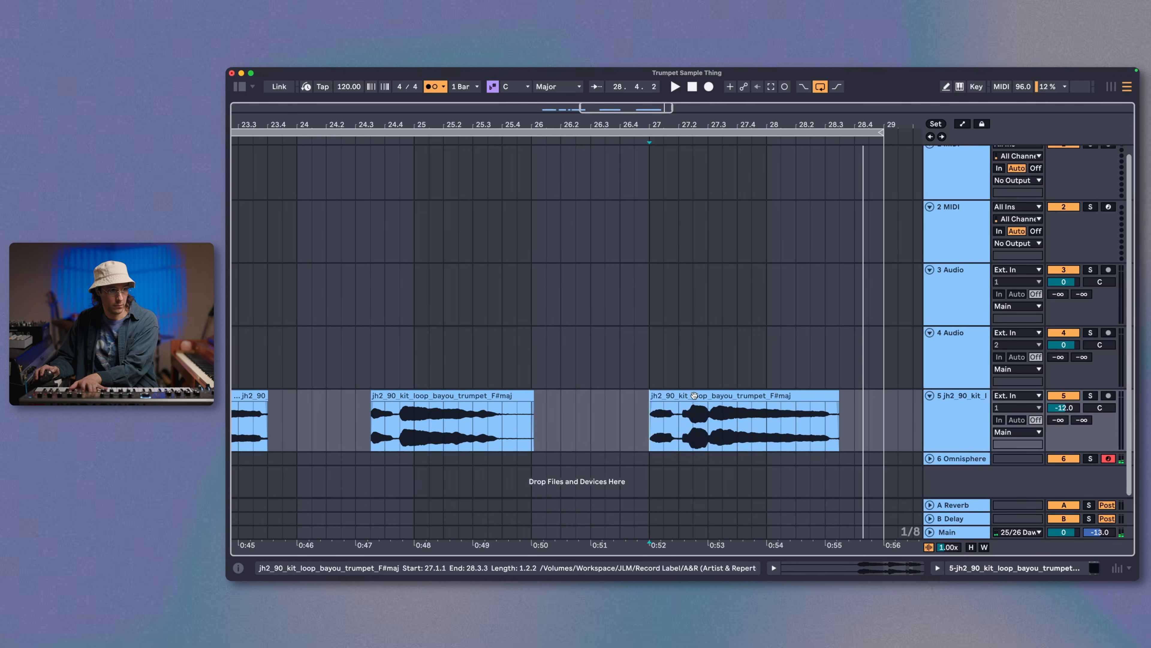
left_click_drag(694, 395, 562, 395)
left_click(443, 399)
key("space")
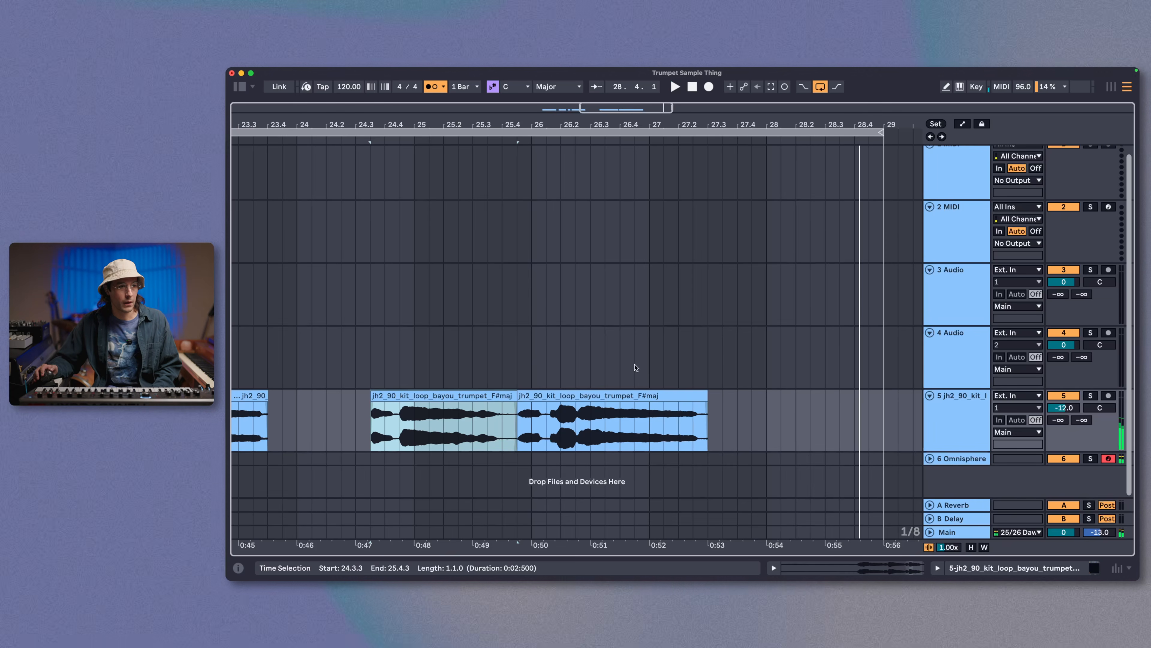
key("space")
left_click_drag(648, 399, 721, 399)
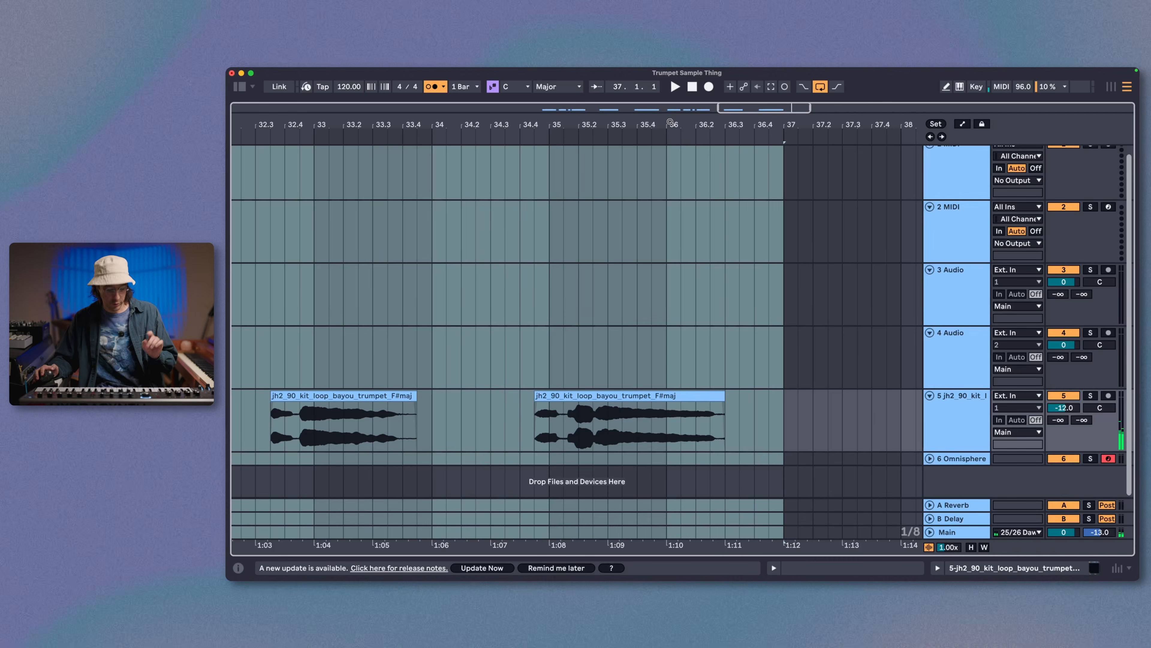
Set the arrangement's fixed grid to 8 Bars and extend the loop start back to bar 25
key("super+a")
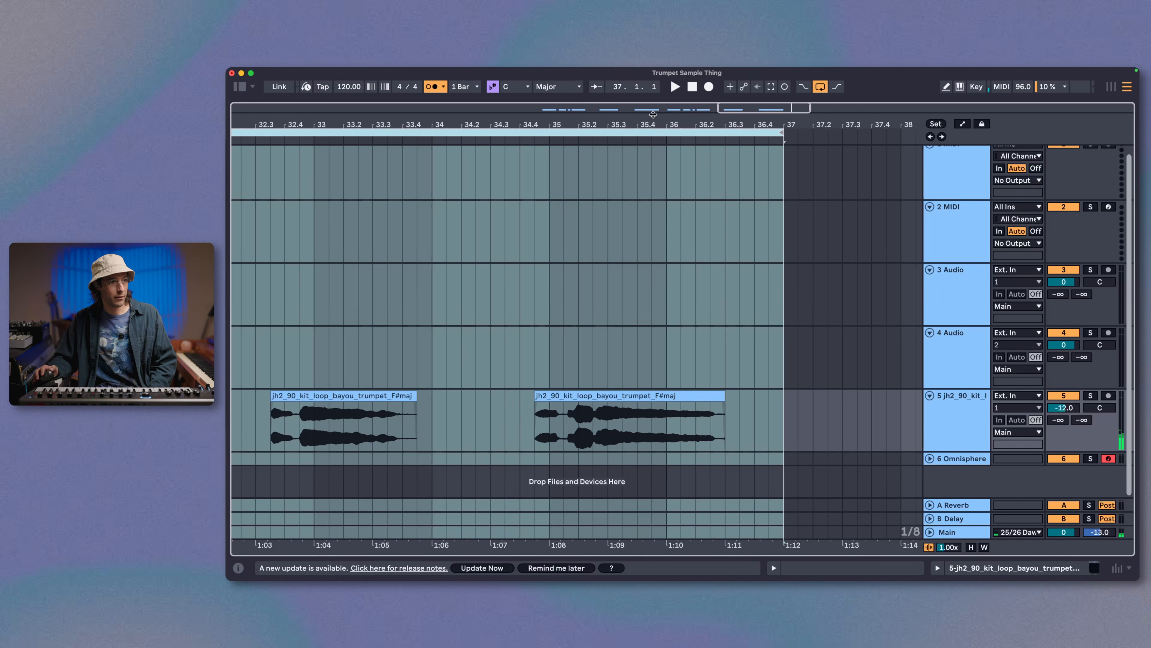
left_click_drag(653, 124, 666, 69)
right_click(511, 227)
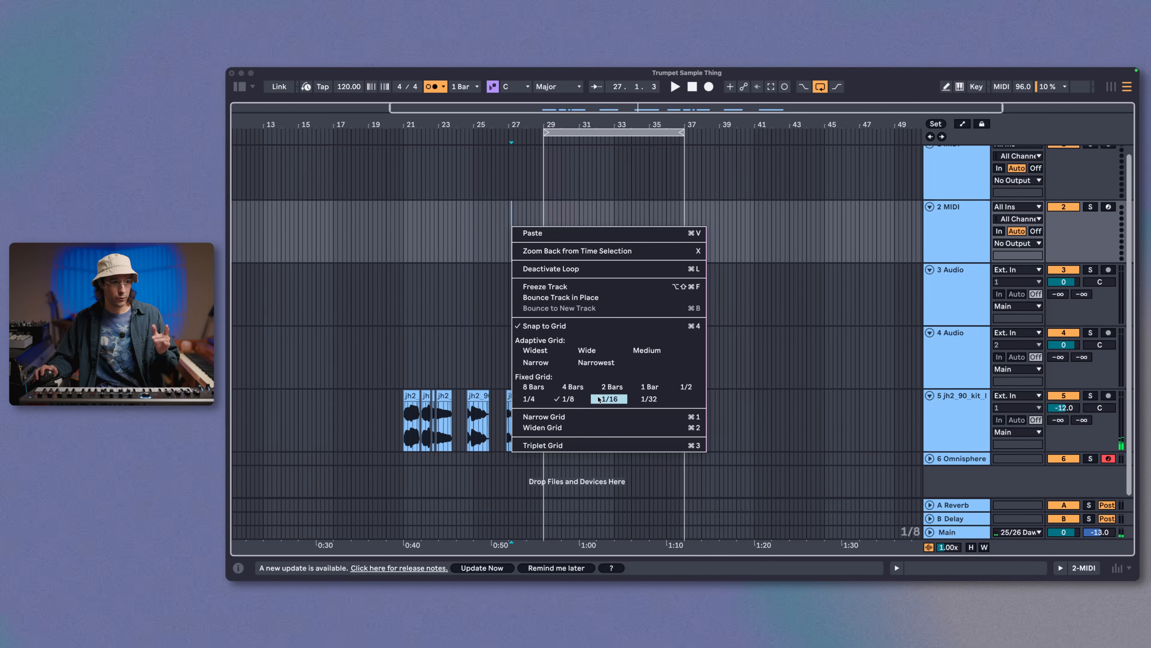
left_click(521, 388)
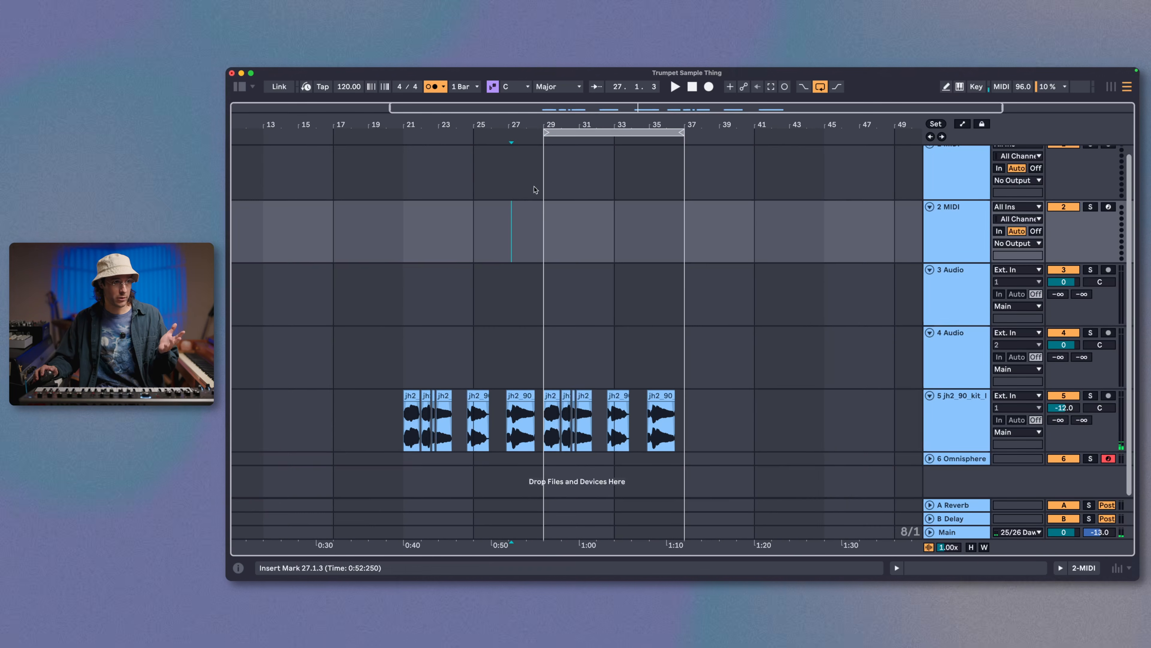
left_click_drag(544, 133, 428, 136)
Set the fixed grid to 4 Bars, extend the loop start to bar 21, and select the 16-bar loop range
right_click(489, 272)
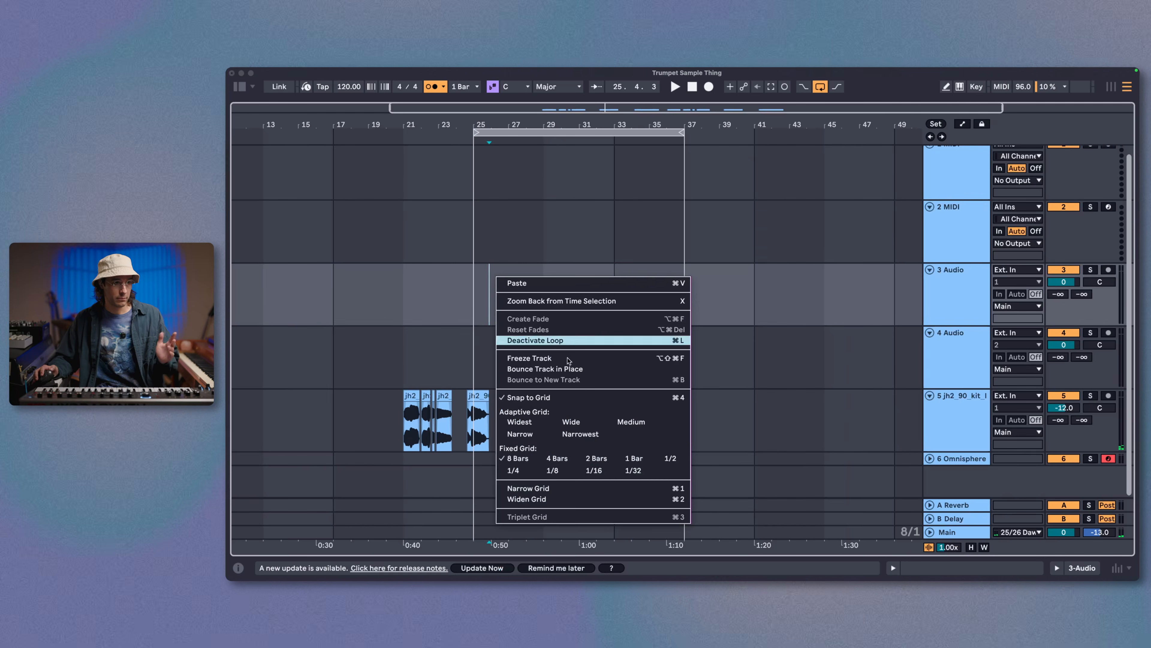
left_click(554, 460)
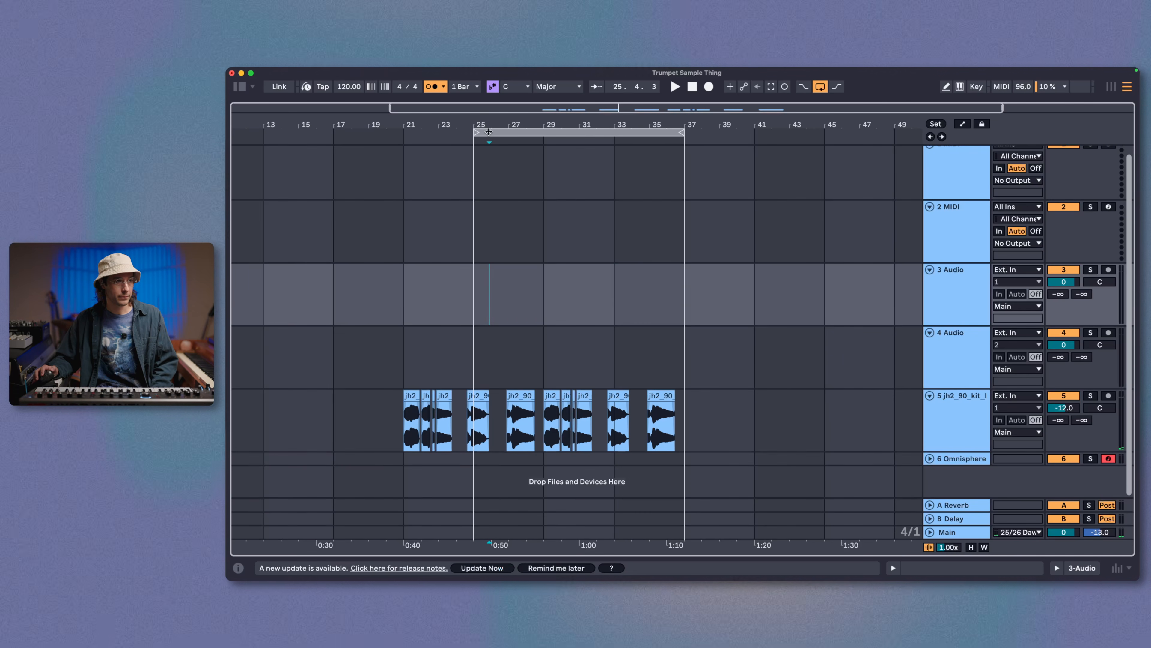
left_click_drag(474, 134, 405, 135)
left_click(516, 426)
double_click(562, 133)
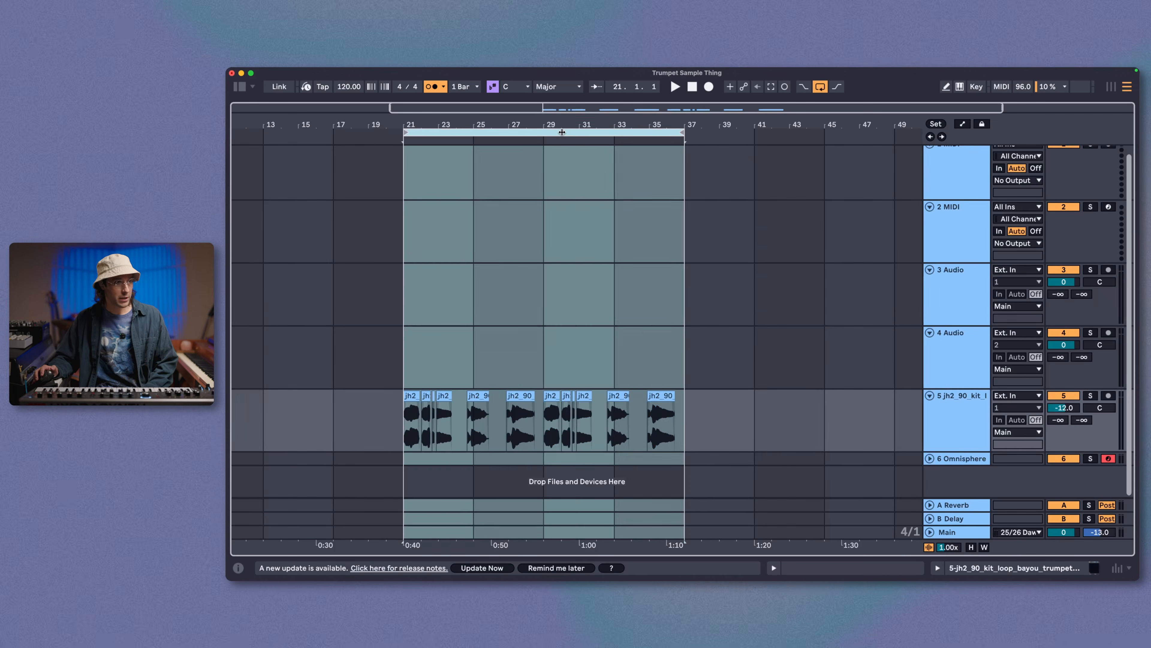
Deactivate the trumpet chop at 26.4.3, the last one in the first eight bars
key("z")
left_click(519, 397)
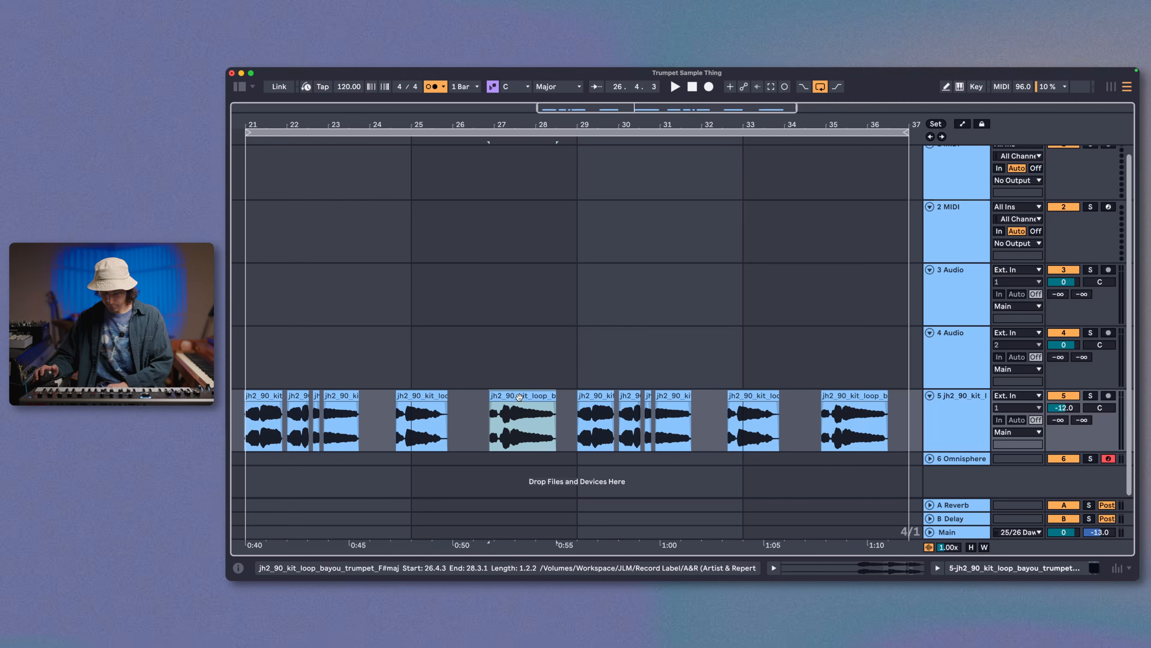
key("0")
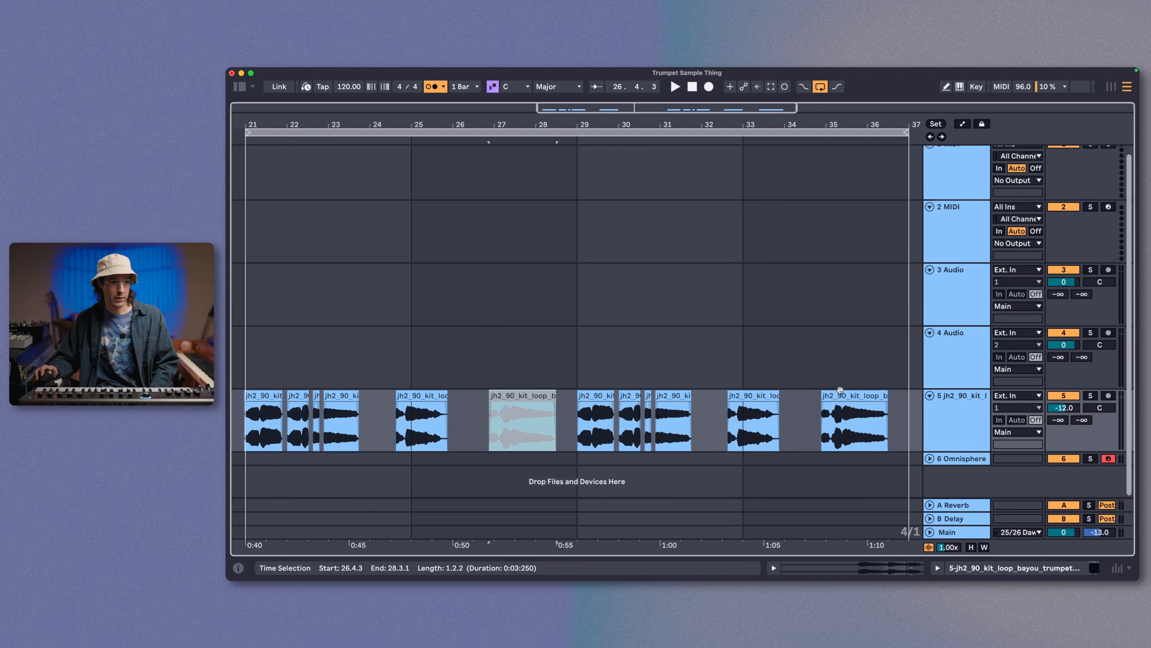
left_click(822, 132)
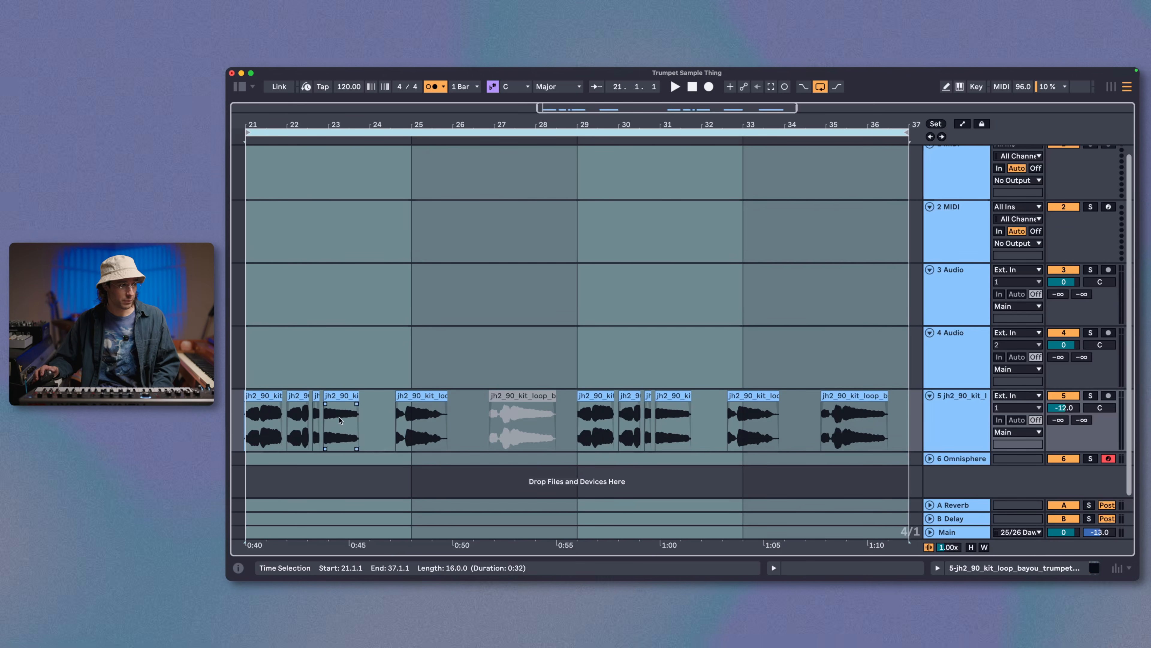
left_click(246, 386)
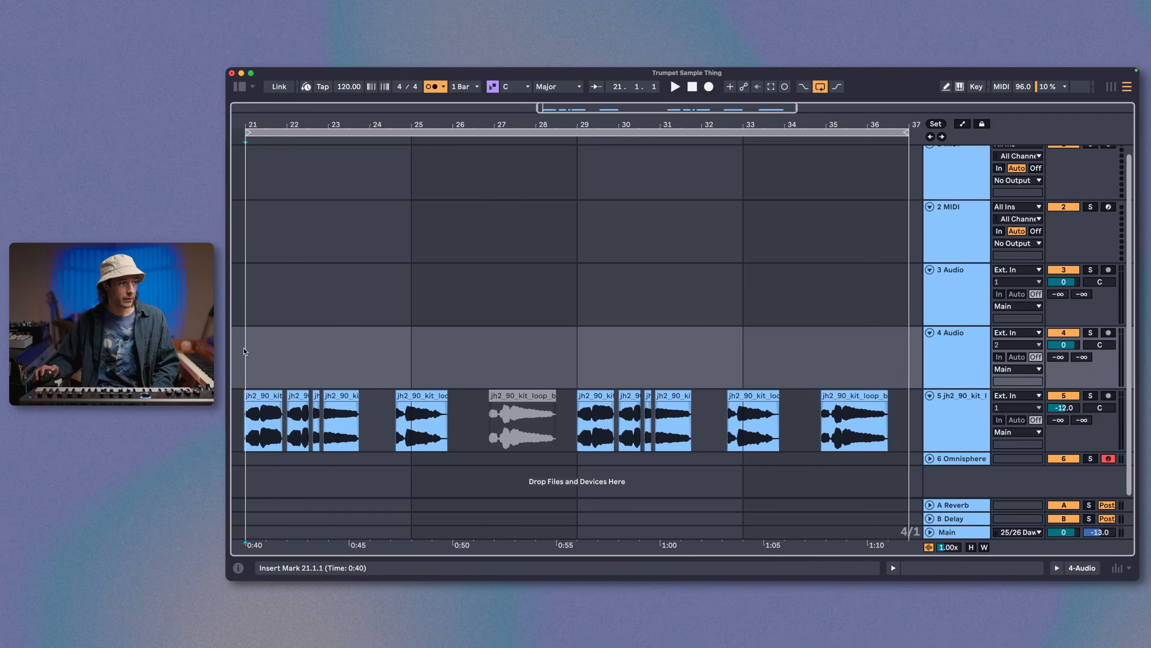
key("super+z")
key("super+z")
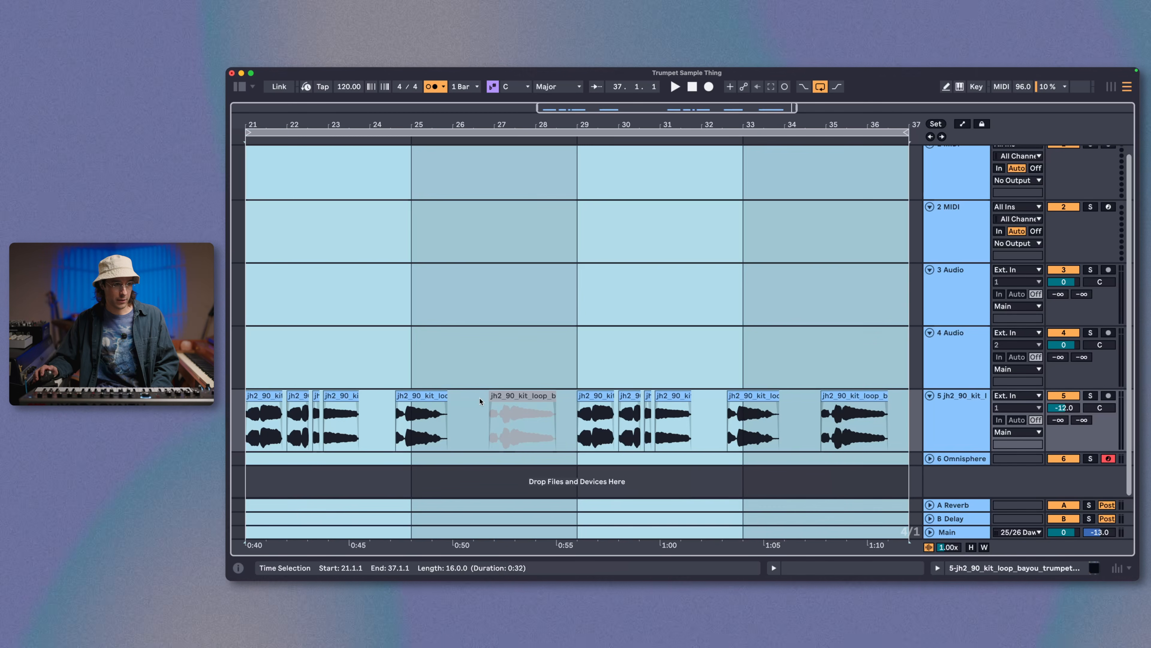
left_click(493, 408)
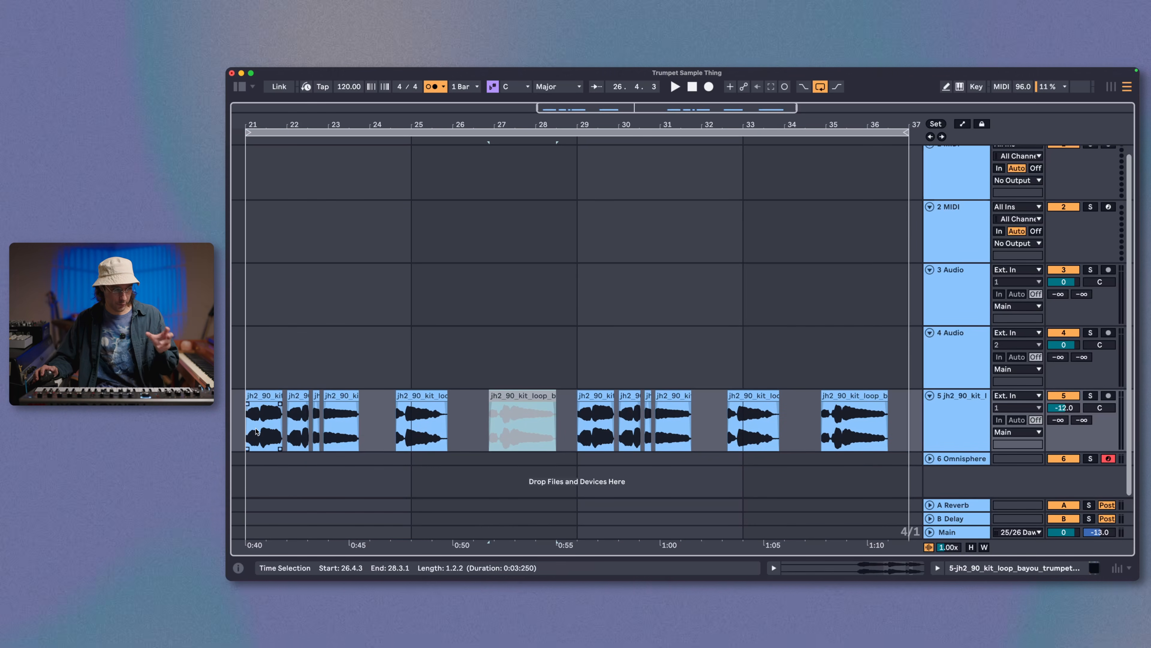
left_click(244, 434)
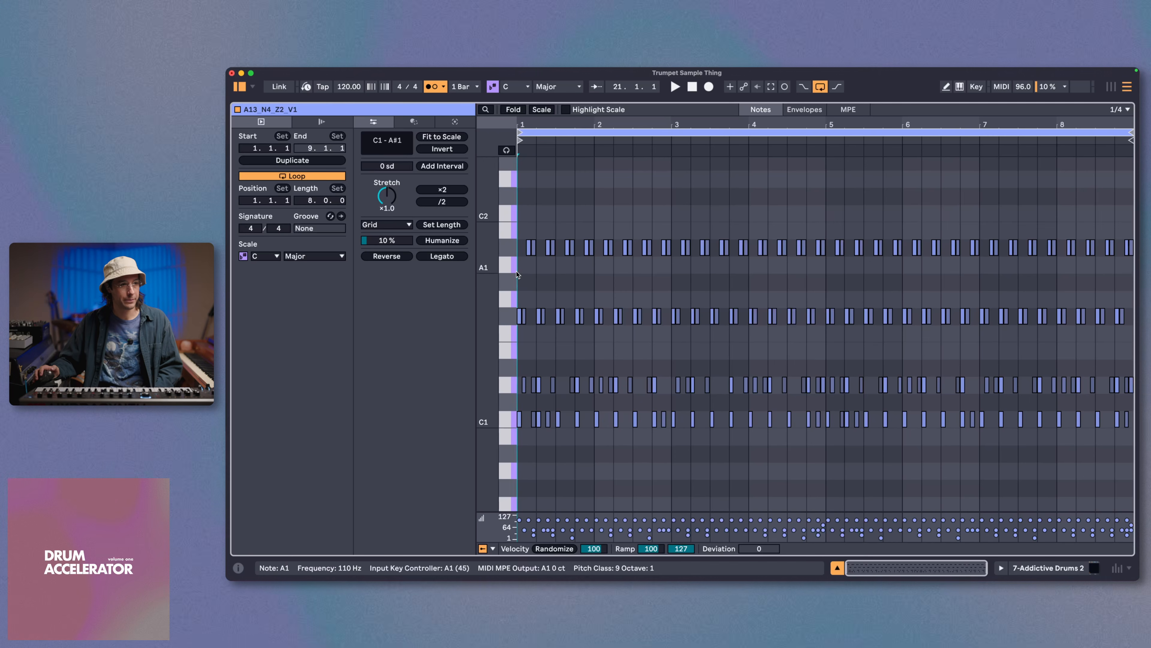
Start hot-swapping the groove of the A13_N4_Z2_V1 drum clip and filter the available grooves to MPC Swing
left_click(331, 217)
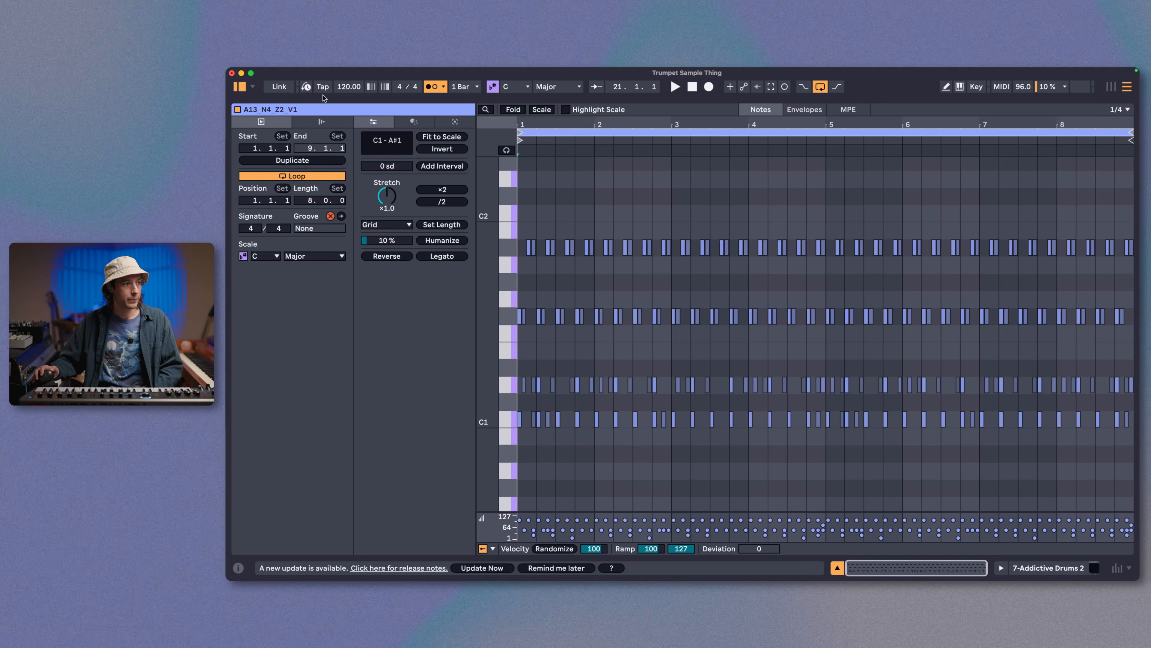
left_click_drag(322, 99, 291, 267)
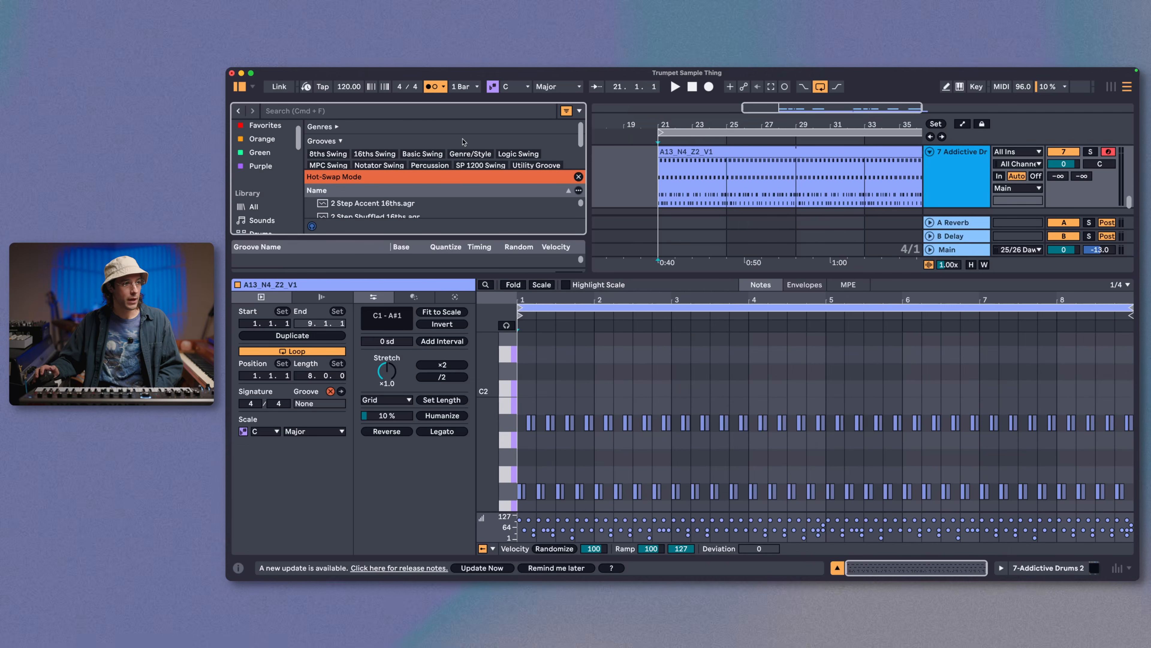
scroll(464, 141, "down", 1)
scroll(455, 159, "down", 2)
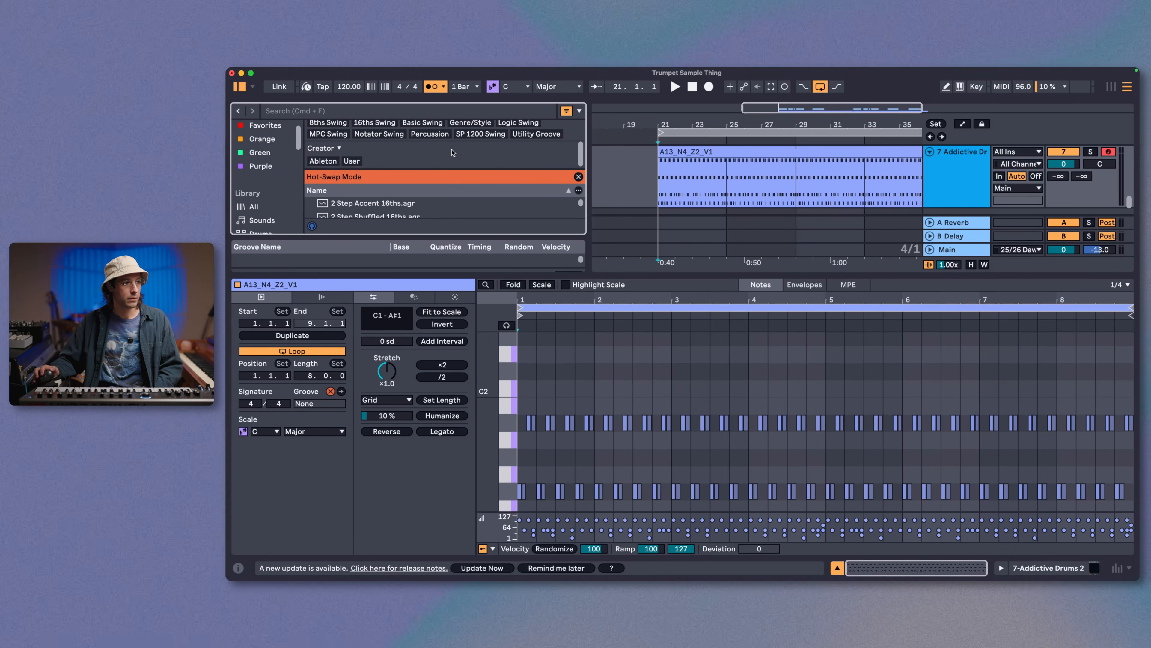
scroll(343, 144, "up", 2)
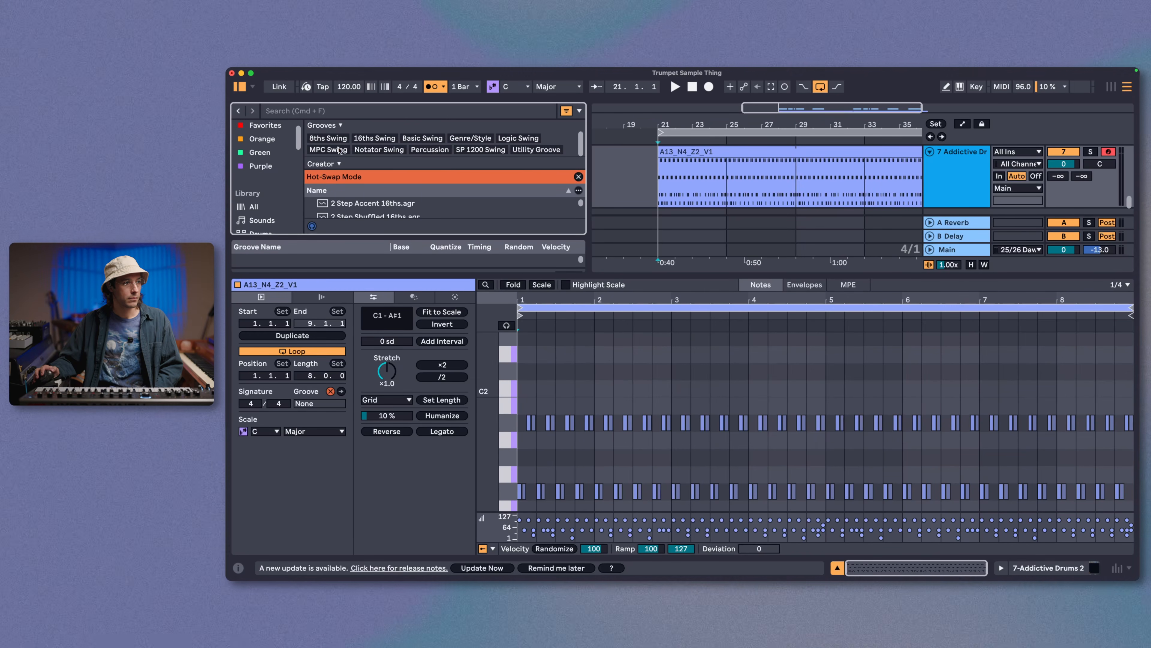
left_click(339, 150)
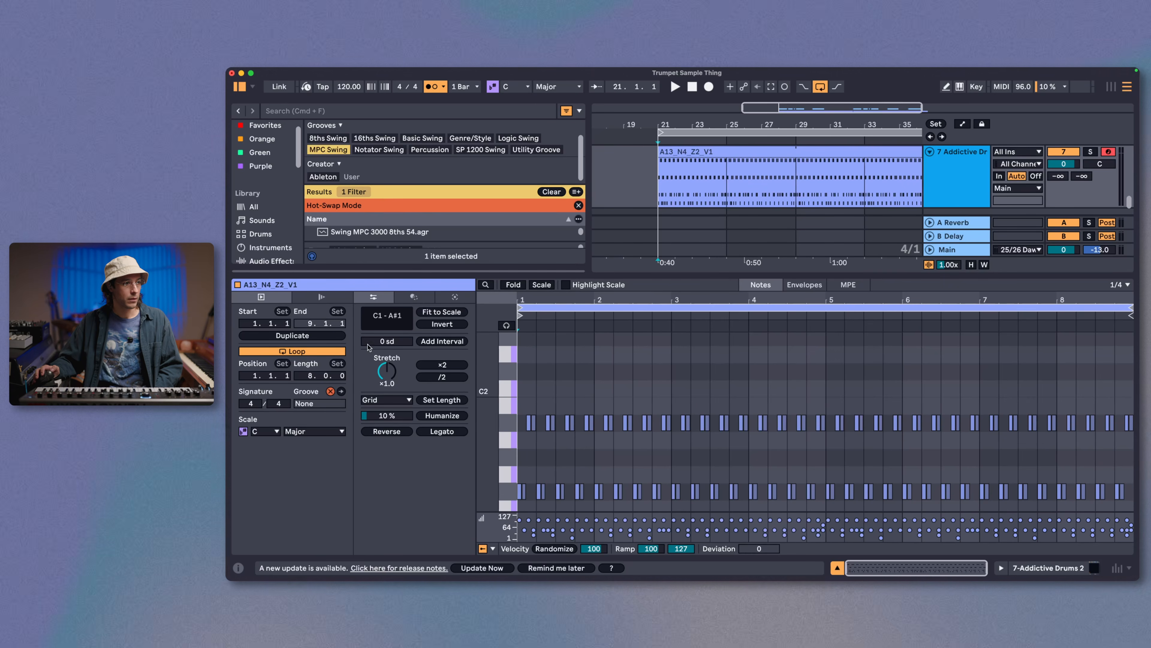
Enlarge the groove browser and apply the Swing MPC 3000 16ths 61 groove to the drum clip
left_click_drag(375, 274, 377, 392)
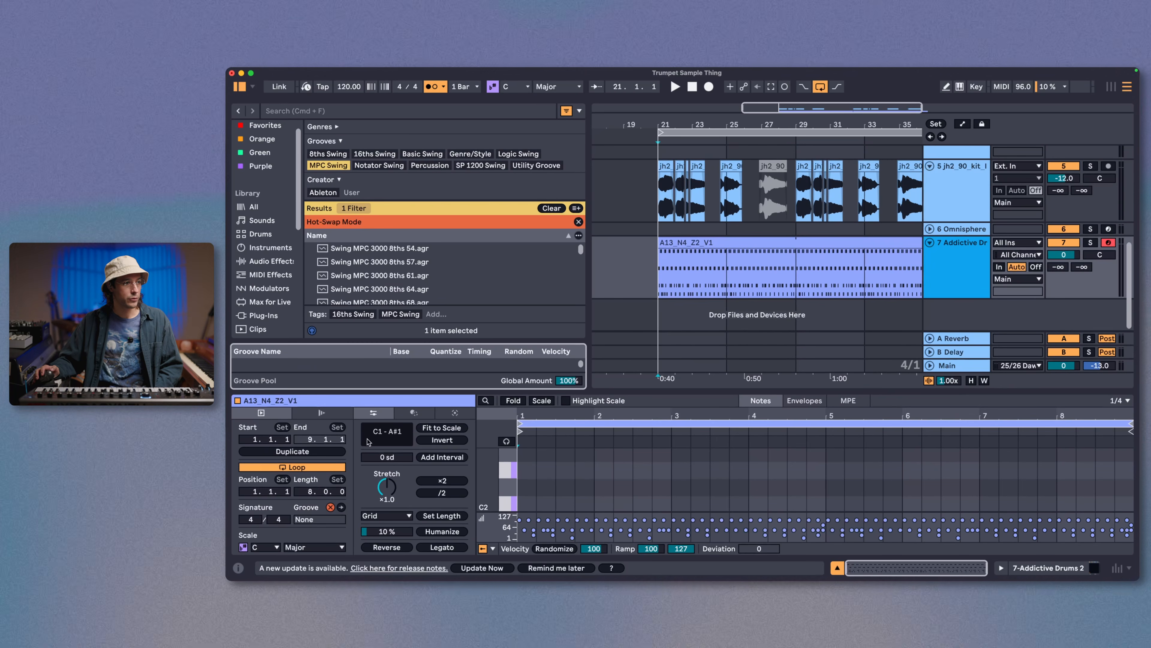
scroll(411, 280, "down", 2)
scroll(409, 281, "up", 3)
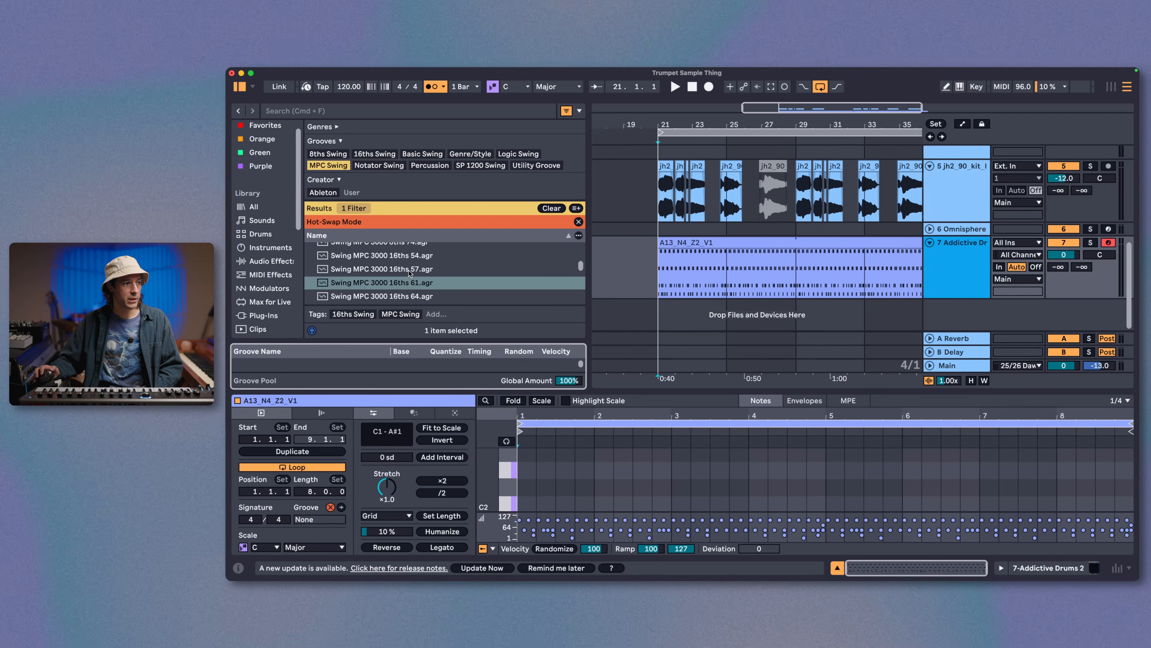
double_click(408, 283)
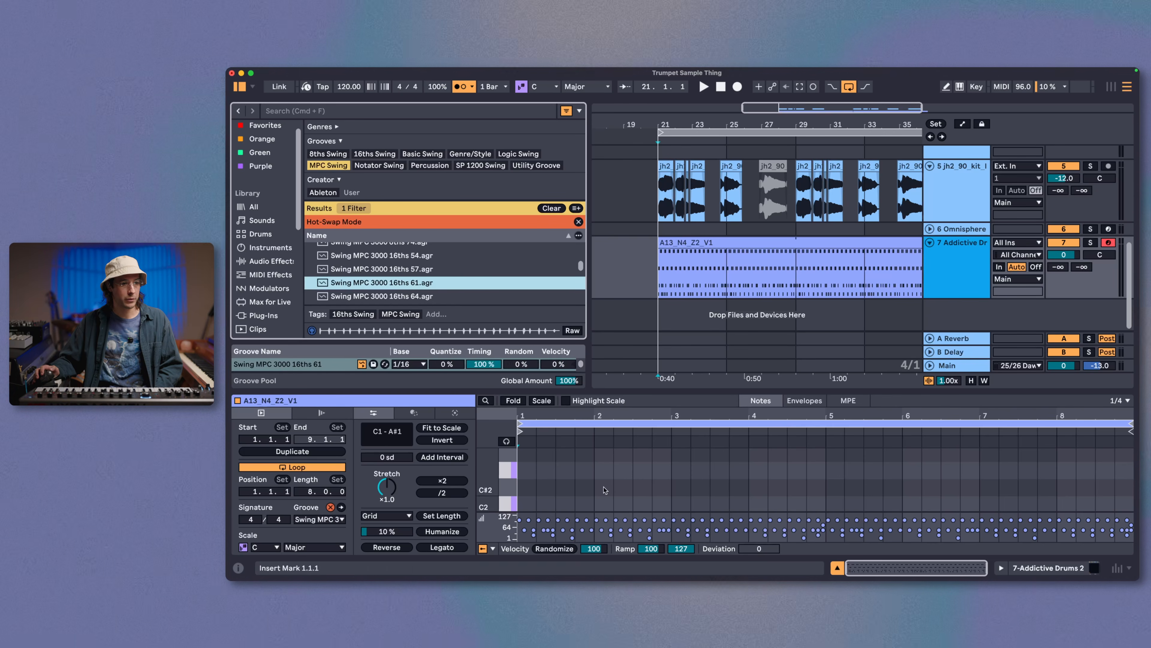